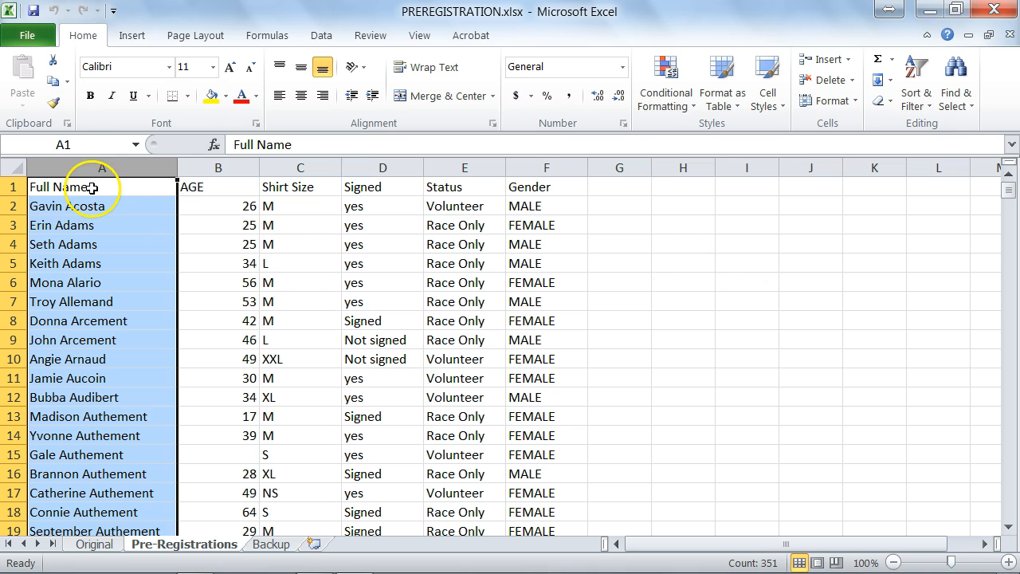
Sort the registration rows A to Z by Full Name, expanding the sort to keep whole rows together.
{"action": "left_click", "coordinate": [49, 189]}
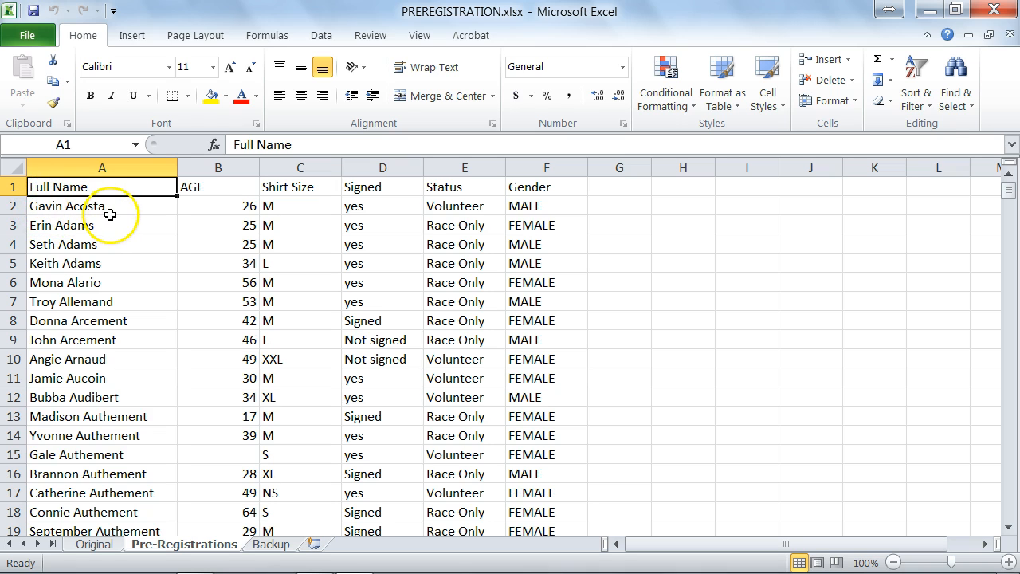
{"action": "left_click", "coordinate": [101, 167]}
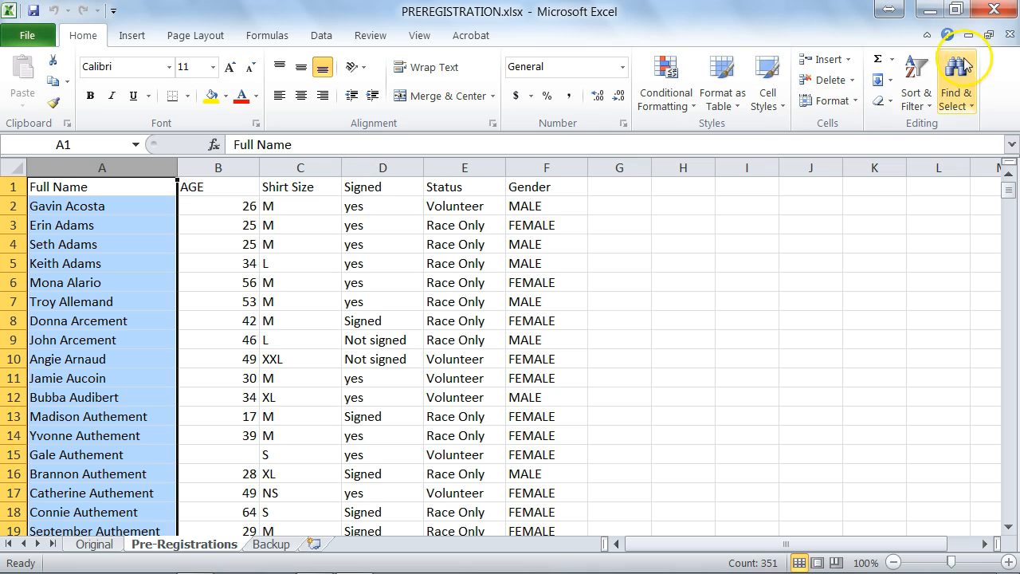
{"action": "left_click", "coordinate": [917, 71]}
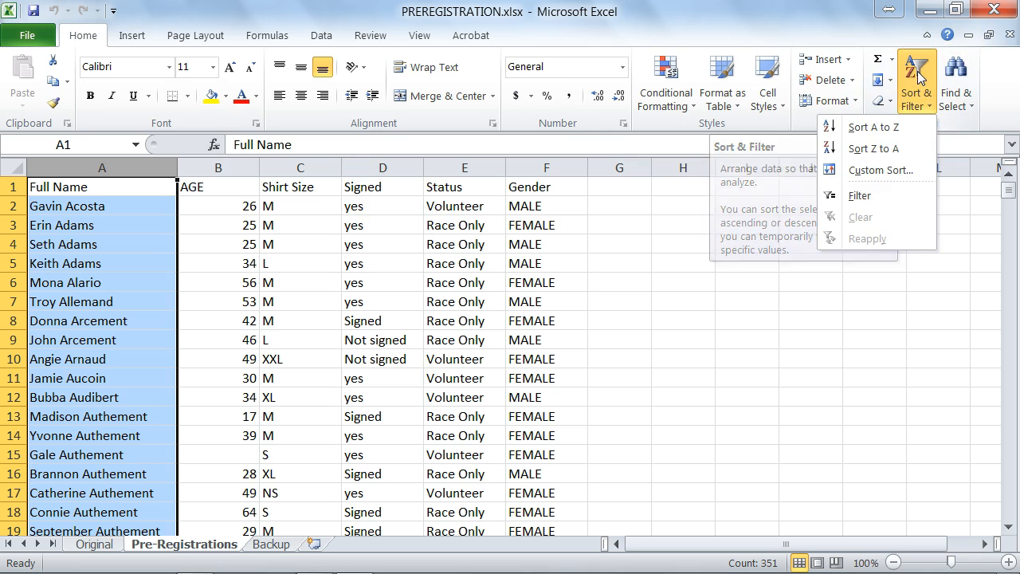
{"action": "left_click", "coordinate": [889, 127]}
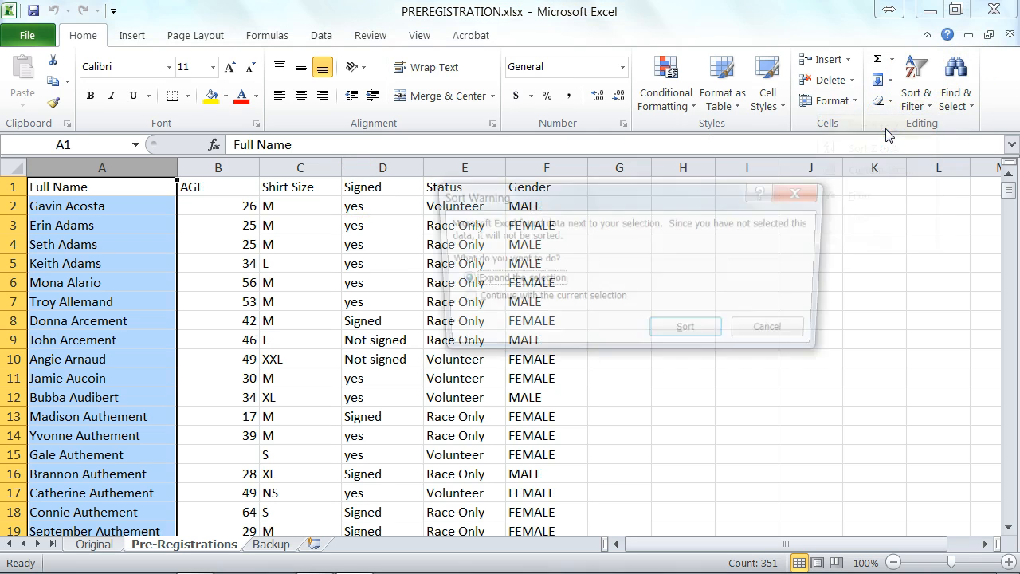
{"action": "left_click", "coordinate": [690, 333]}
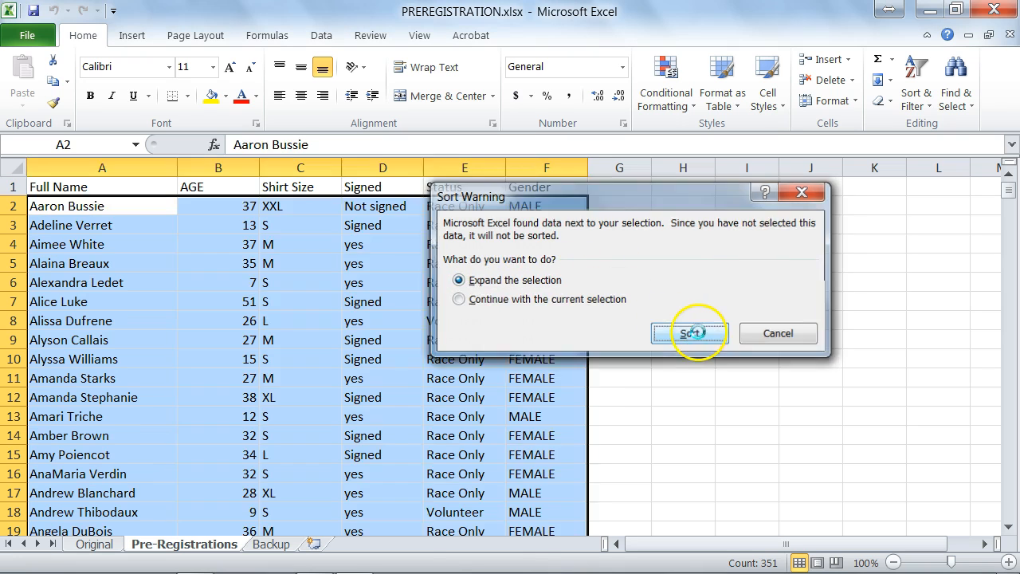
{"action": "left_click", "coordinate": [63, 204]}
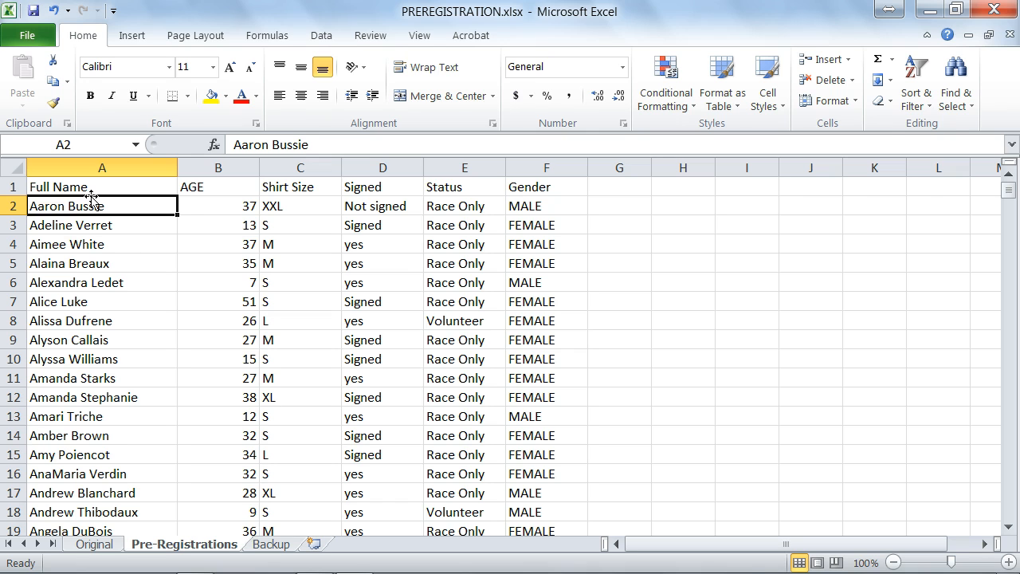
Open the Convert Text to Columns Wizard for the selected Full Name column (column A).
{"action": "left_click", "coordinate": [102, 167]}
{"action": "left_click", "coordinate": [321, 35]}
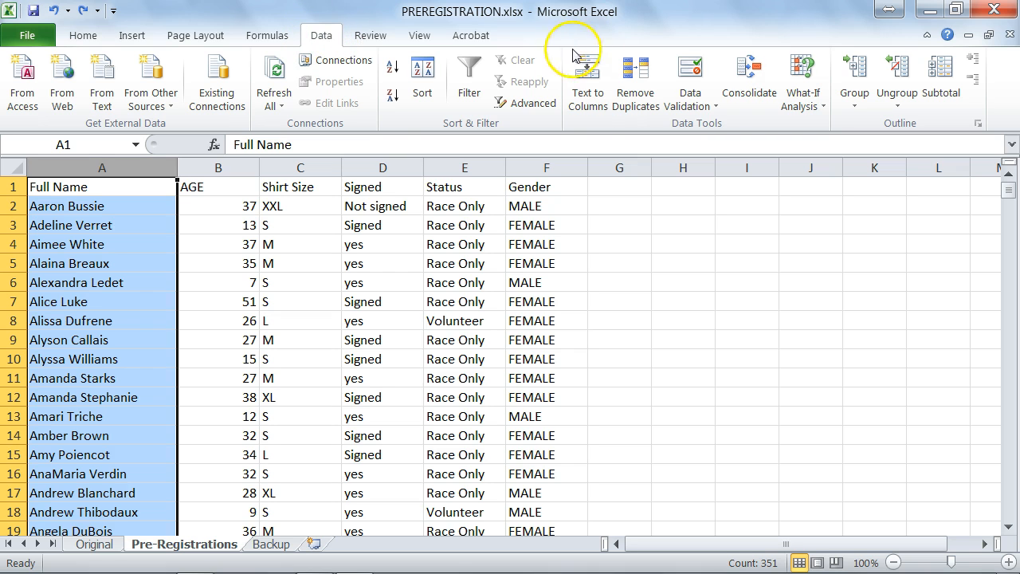
{"action": "left_click", "coordinate": [593, 90]}
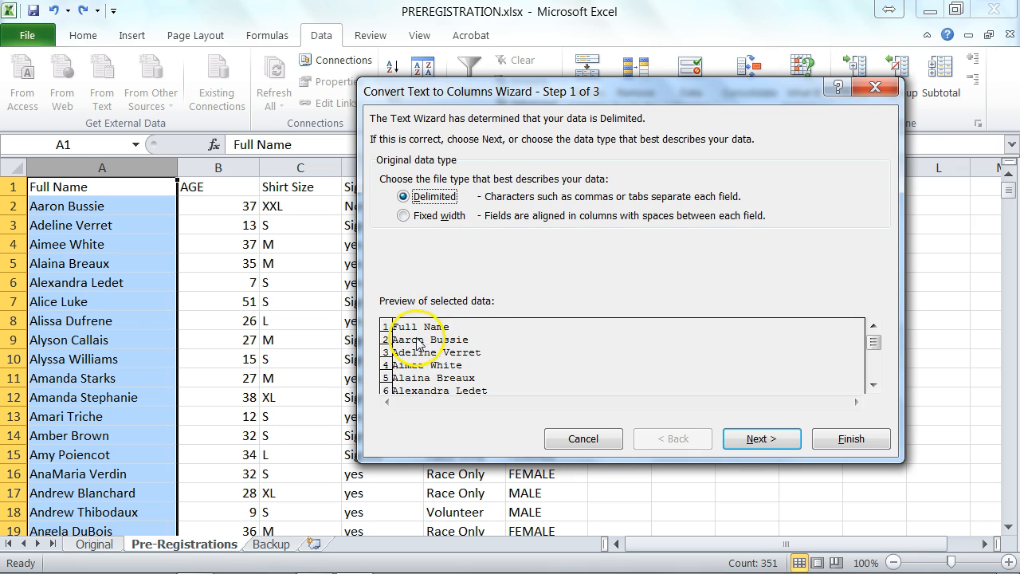
Keep Delimited, choose Space as the delimiter, and advance to the column format step.
{"action": "left_click", "coordinate": [765, 439]}
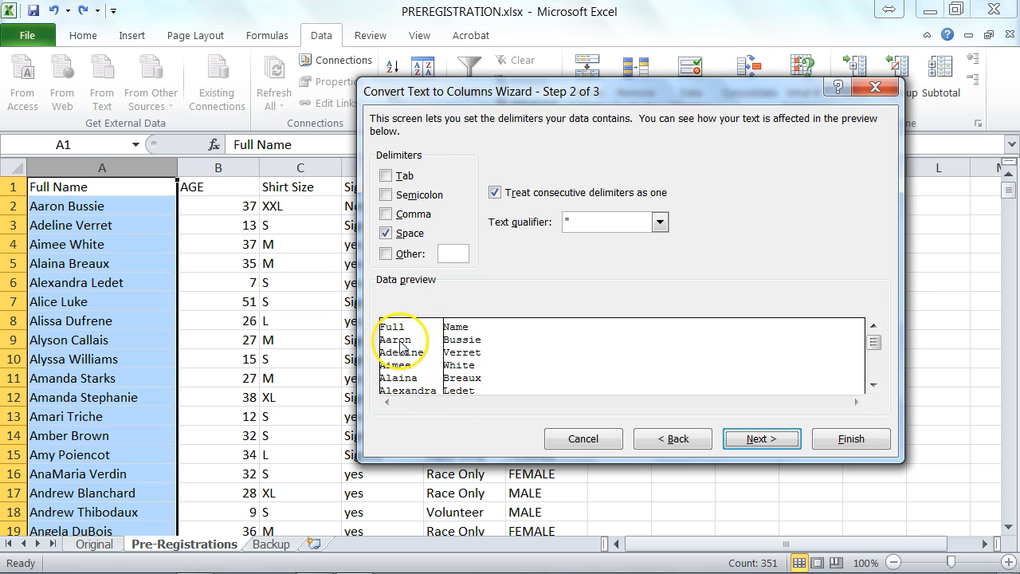
{"action": "left_click", "coordinate": [785, 444]}
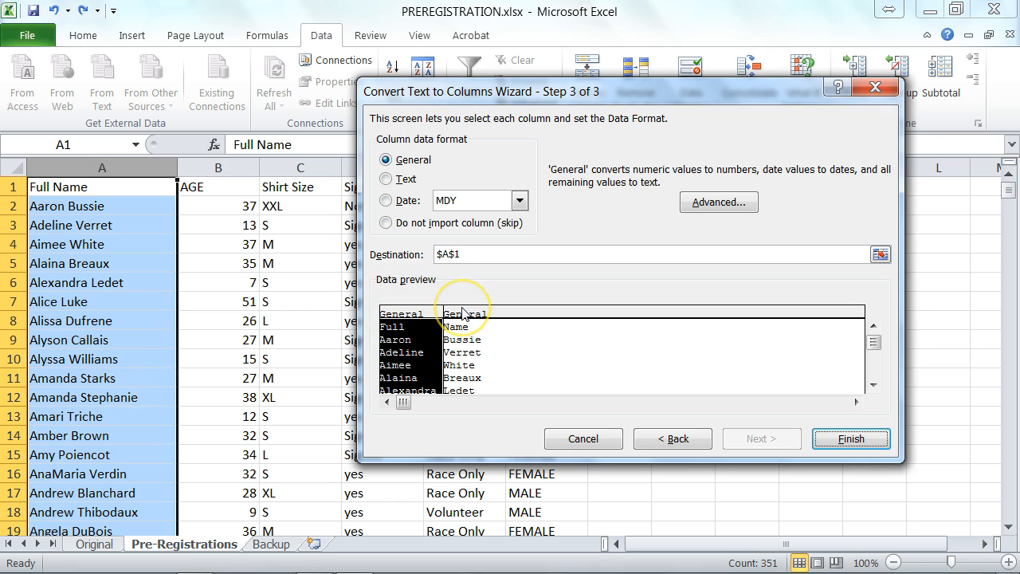
Set the split destination to $G:$H and finish, placing first names in G and last names in H.
{"action": "left_click", "coordinate": [880, 254]}
{"action": "left_click", "coordinate": [880, 254]}
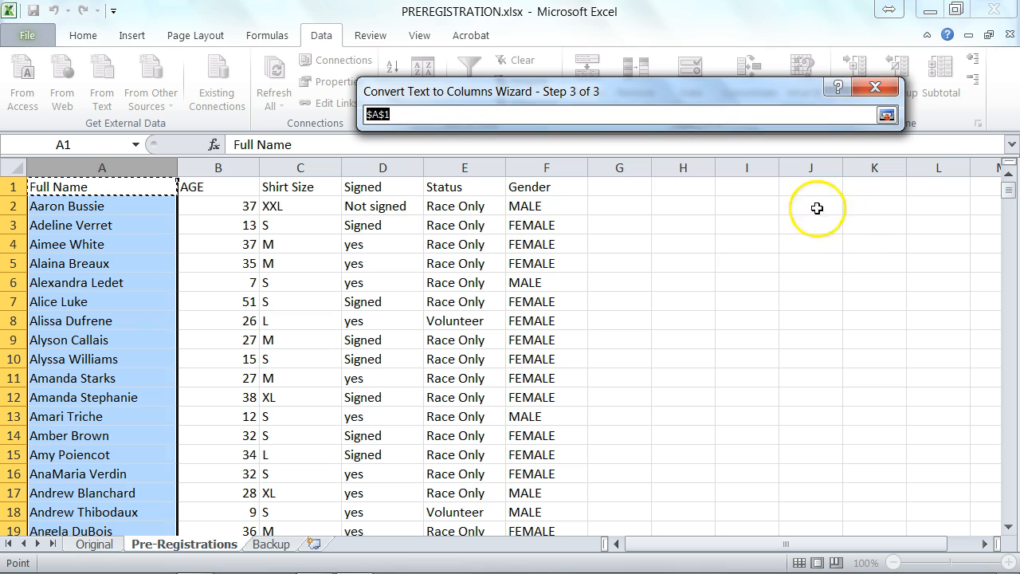
{"action": "left_click", "coordinate": [611, 163]}
{"action": "left_click_drag", "start_coordinate": [611, 163], "coordinate": [655, 160]}
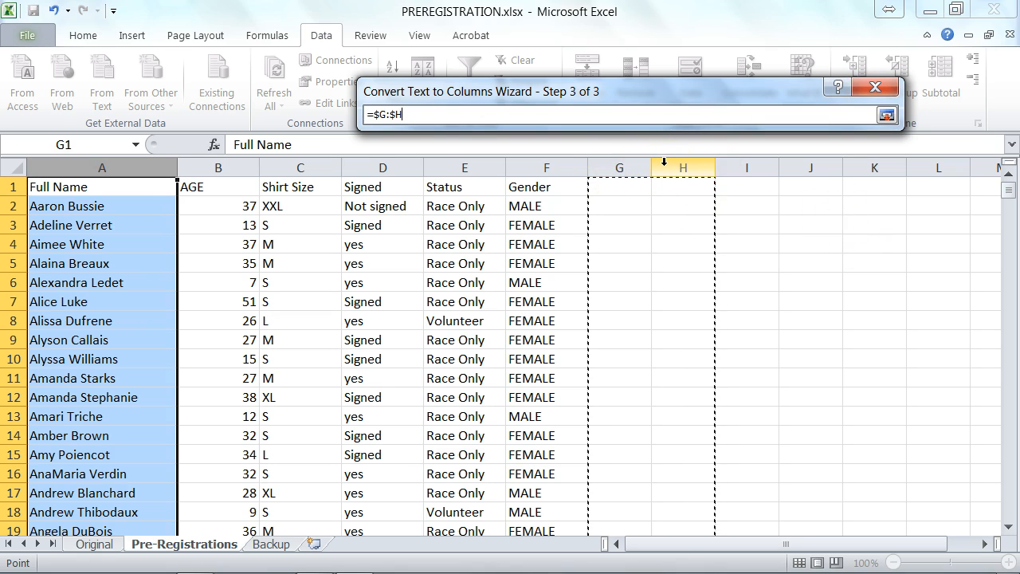
{"action": "left_click_drag", "start_coordinate": [663, 162], "coordinate": [621, 172]}
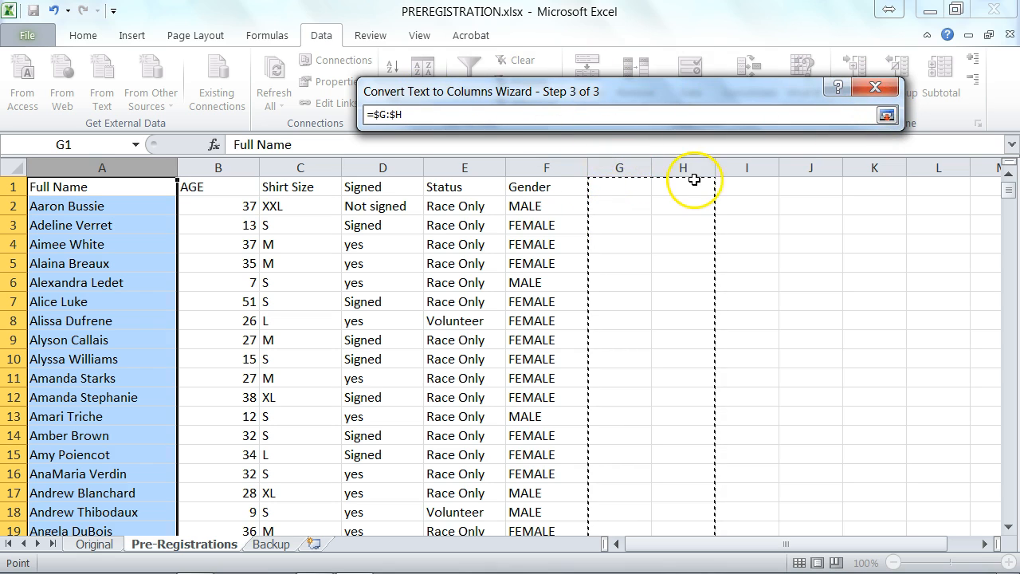
{"action": "left_click", "coordinate": [886, 115]}
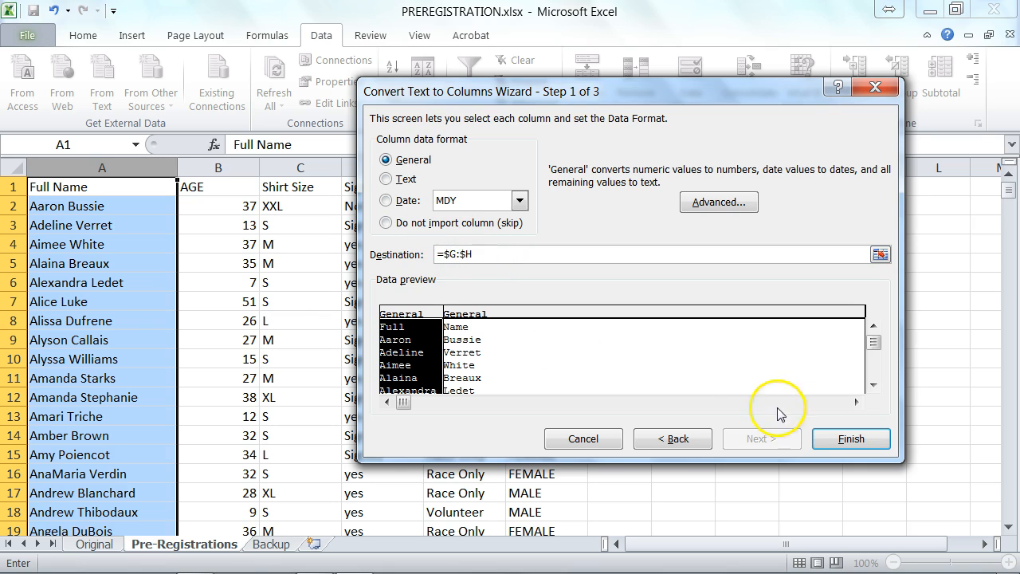
{"action": "left_click", "coordinate": [865, 443]}
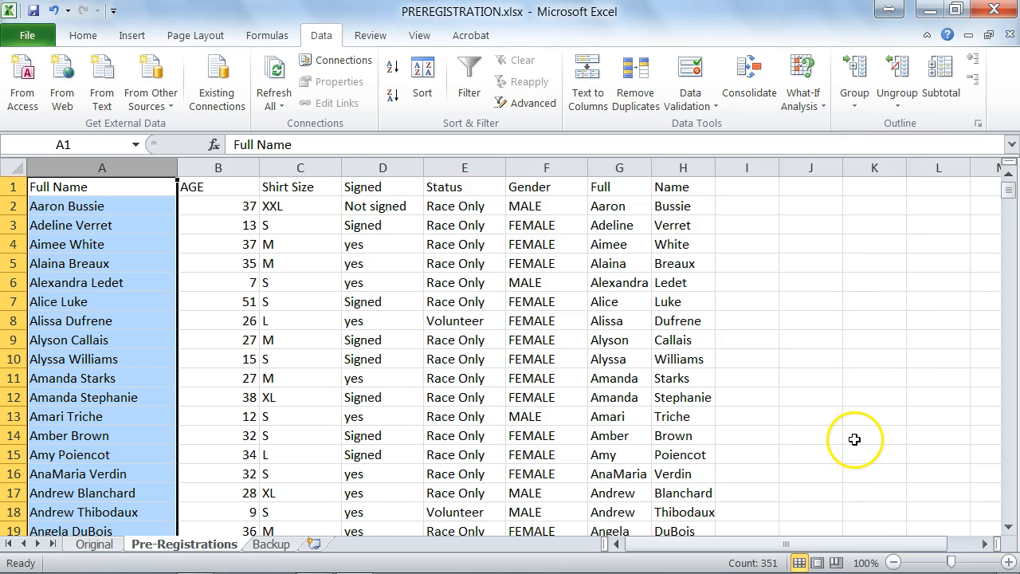
Title G1 'First Name' and H1 'Last Name', then select columns G:H.
{"action": "left_click", "coordinate": [615, 167]}
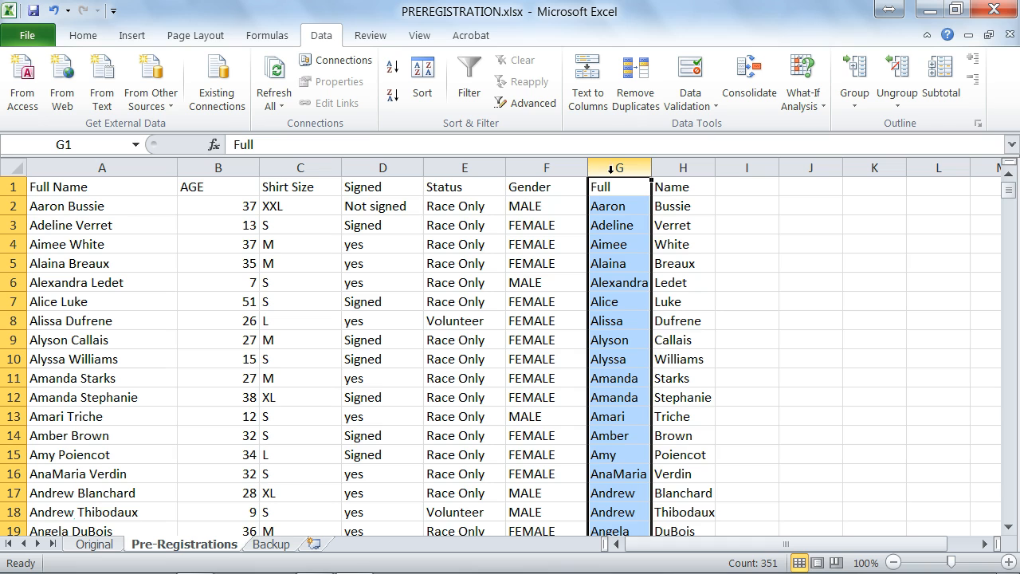
{"action": "left_click", "coordinate": [681, 167]}
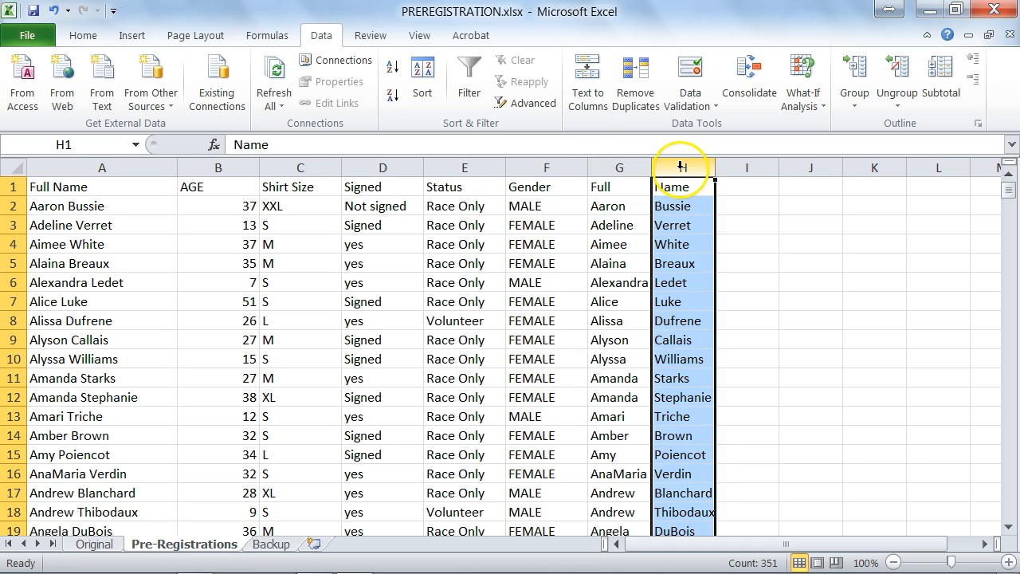
{"action": "left_click", "coordinate": [632, 188]}
{"action": "type", "text": "First Name"}
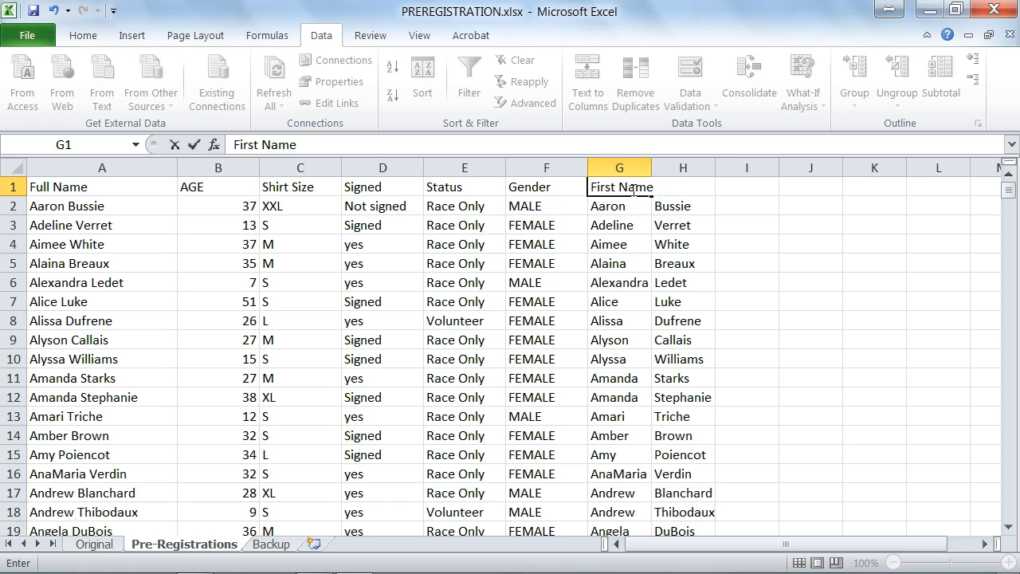
{"action": "key", "text": "Tab"}
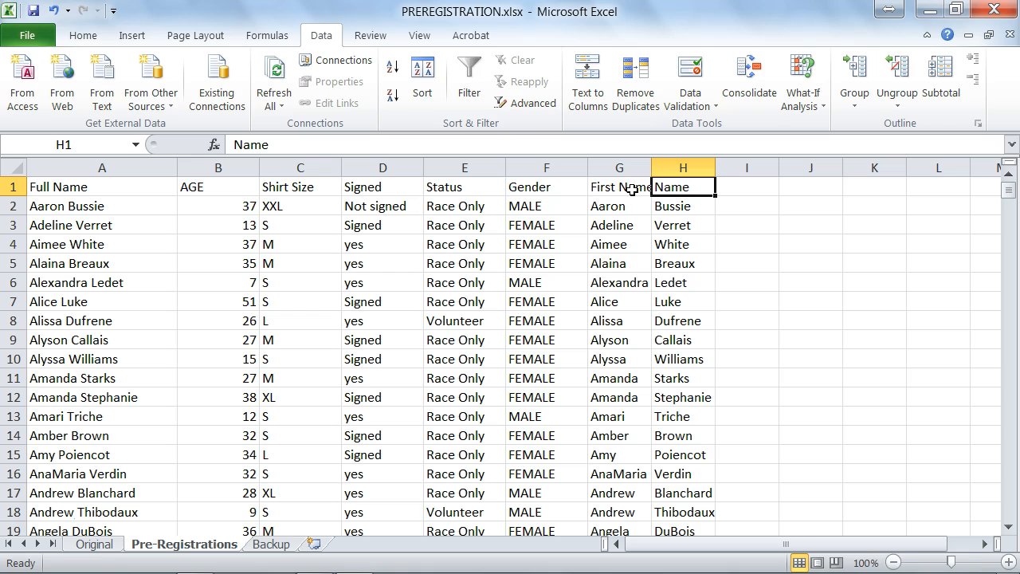
{"action": "type", "text": "Last"}
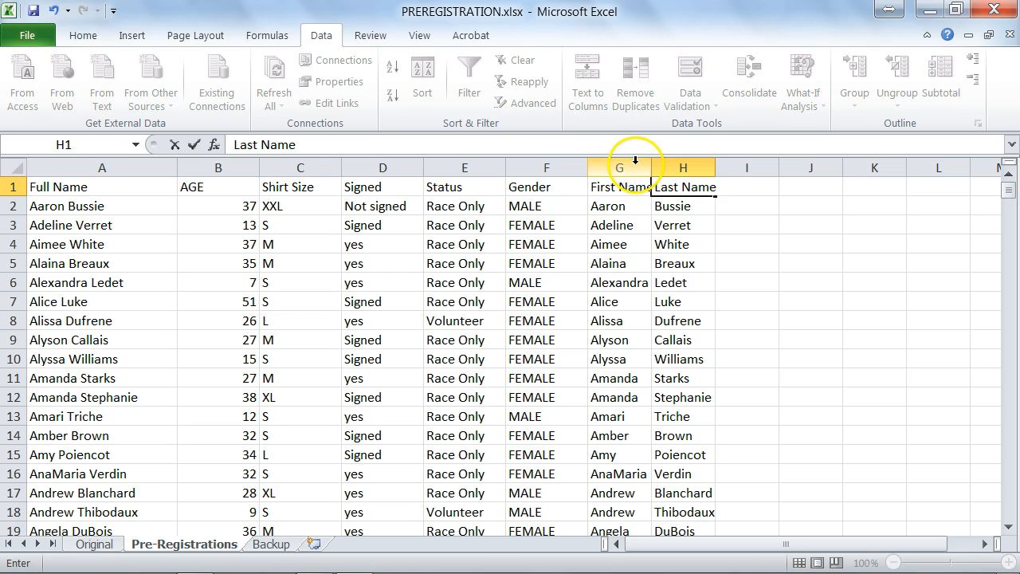
{"action": "left_click_drag", "start_coordinate": [633, 167], "coordinate": [661, 164]}
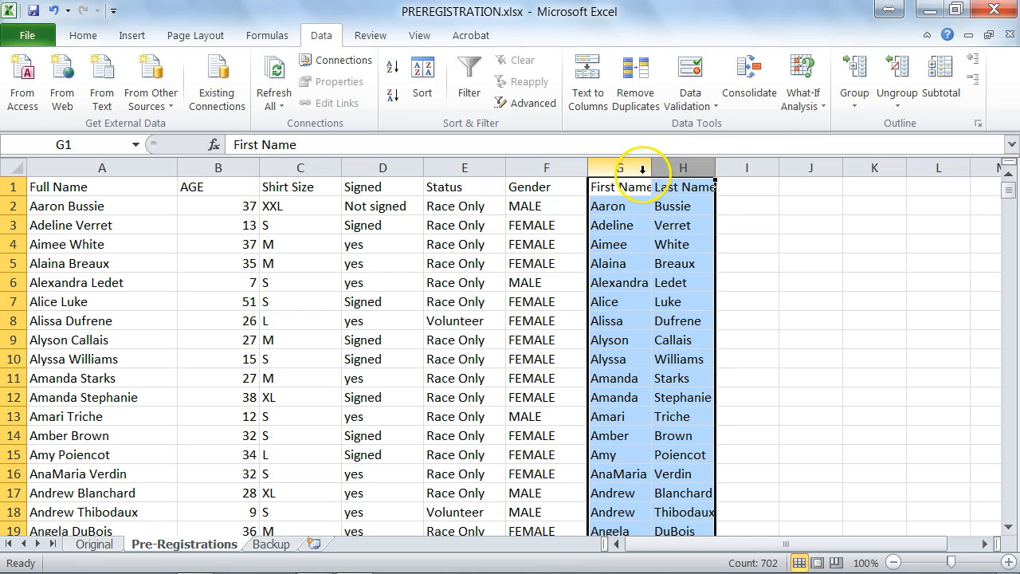
{"action": "right_click", "coordinate": [618, 167]}
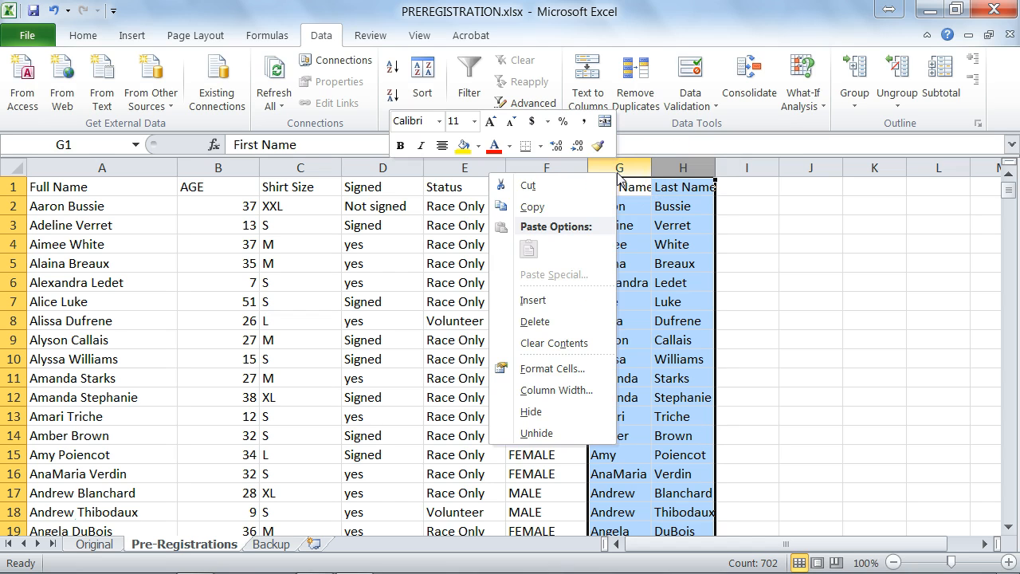
Copy columns G:H and insert them as columns B and C beside Full Name.
{"action": "left_click", "coordinate": [572, 214]}
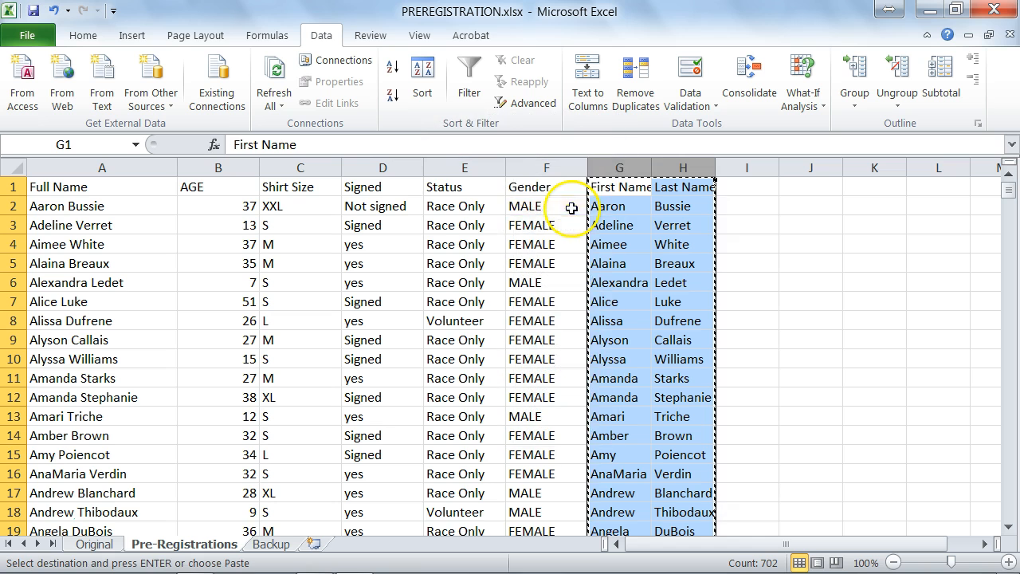
{"action": "left_click", "coordinate": [185, 165]}
{"action": "right_click", "coordinate": [184, 165]}
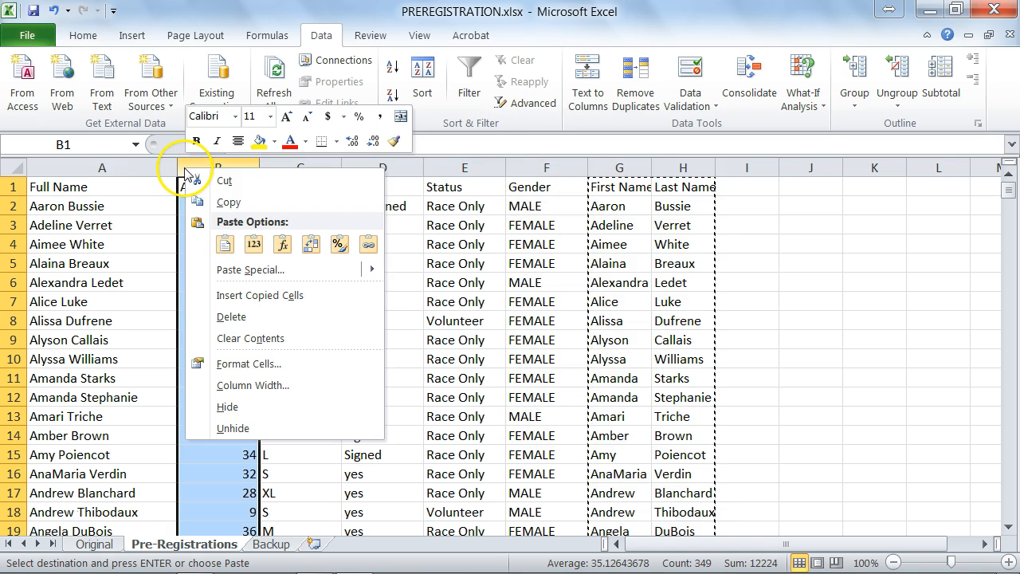
{"action": "left_click", "coordinate": [242, 300]}
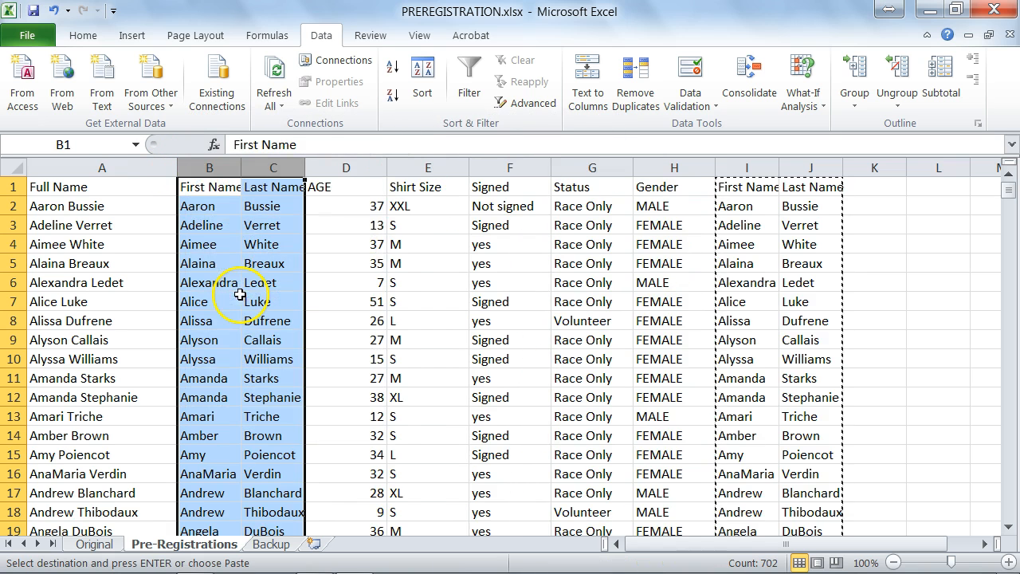
Check the Last Name header in C1 and select column C for sorting.
{"action": "left_click", "coordinate": [197, 184]}
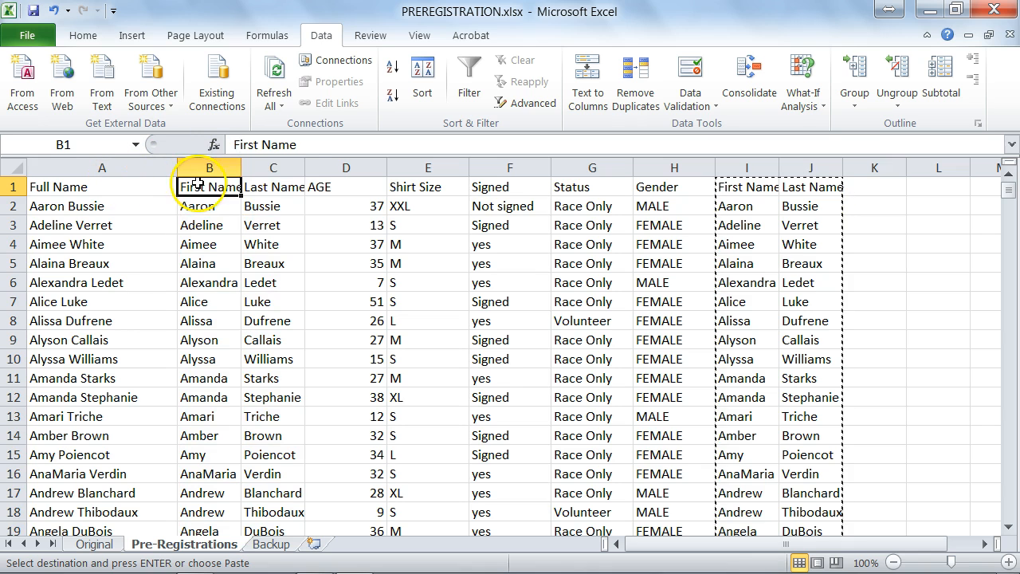
{"action": "left_click", "coordinate": [275, 186]}
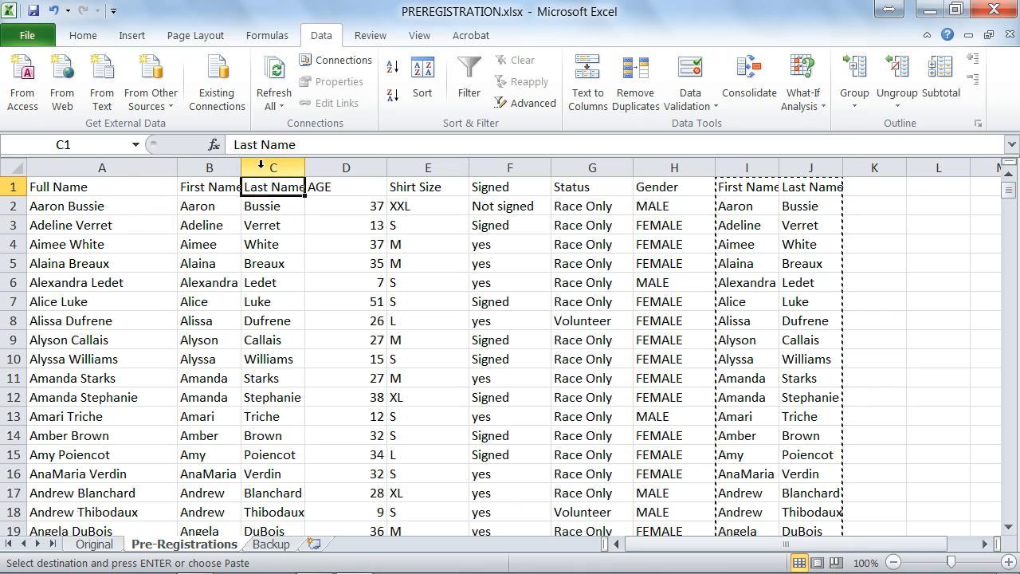
{"action": "left_click", "coordinate": [272, 168]}
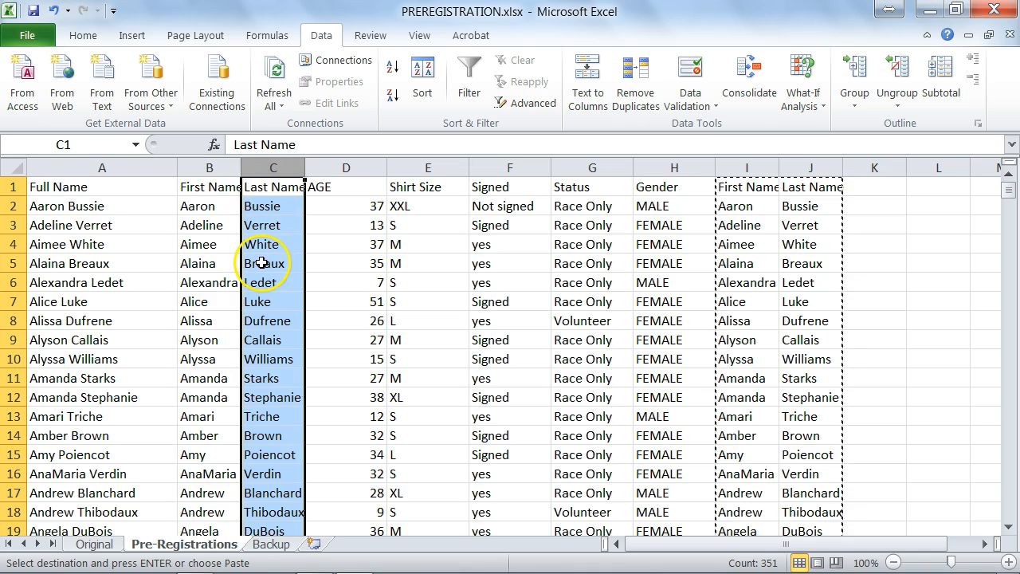
Sort the whole list A to Z by Last Name in column C, expanding the selection, then check the first row.
{"action": "left_click", "coordinate": [83, 35]}
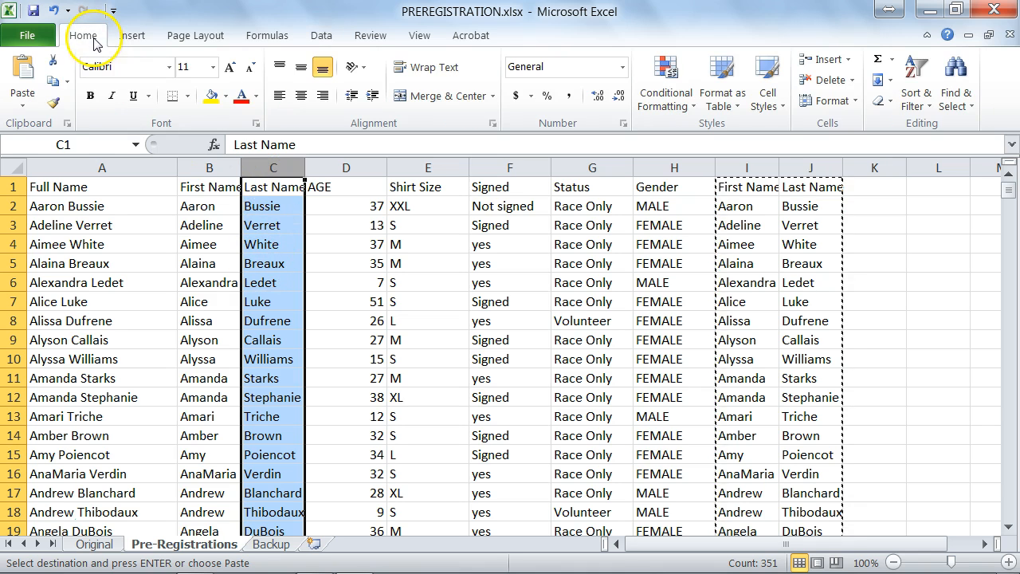
{"action": "left_click", "coordinate": [922, 69]}
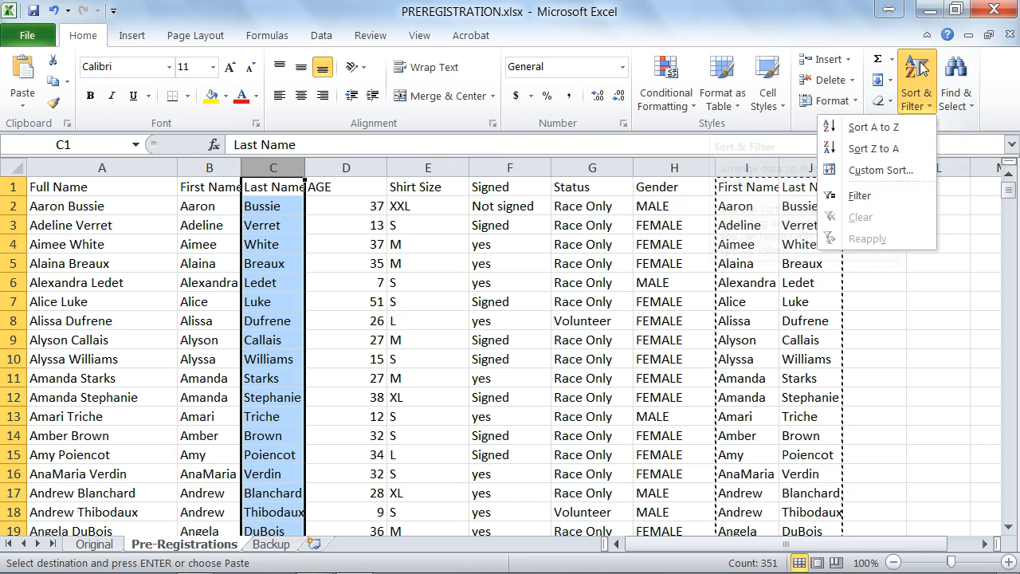
{"action": "left_click", "coordinate": [880, 134]}
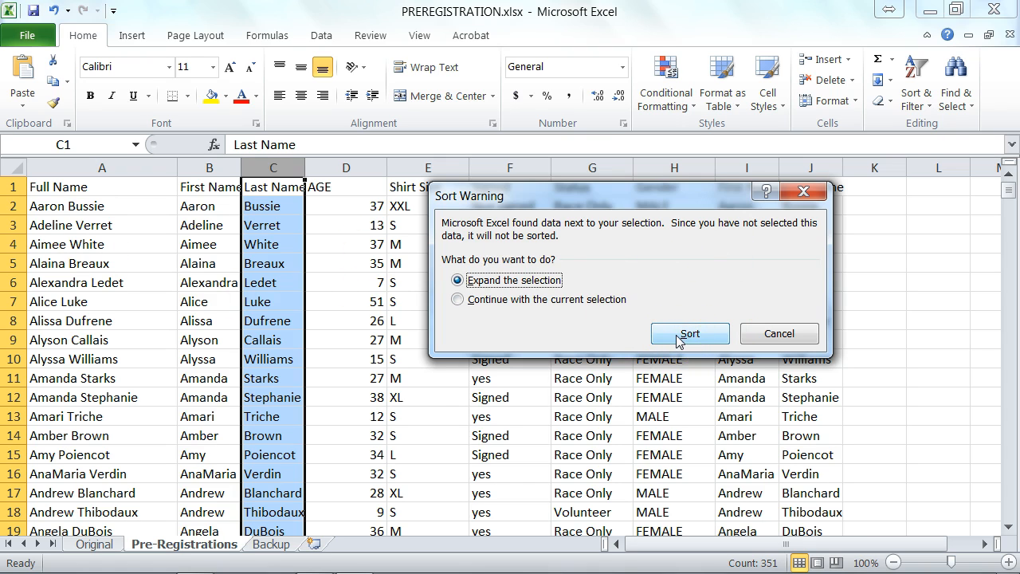
{"action": "left_click", "coordinate": [705, 340]}
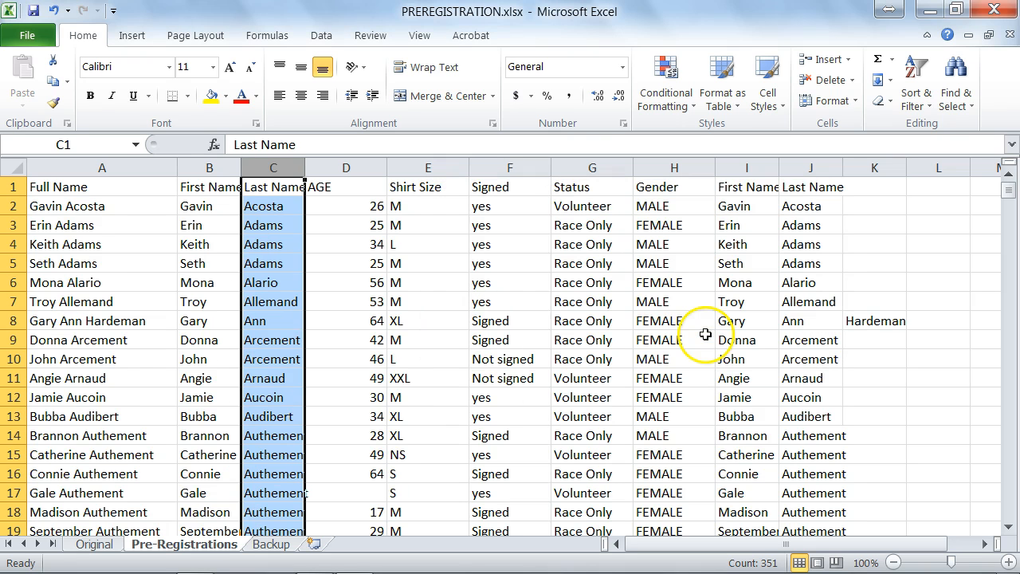
{"action": "left_click", "coordinate": [269, 206]}
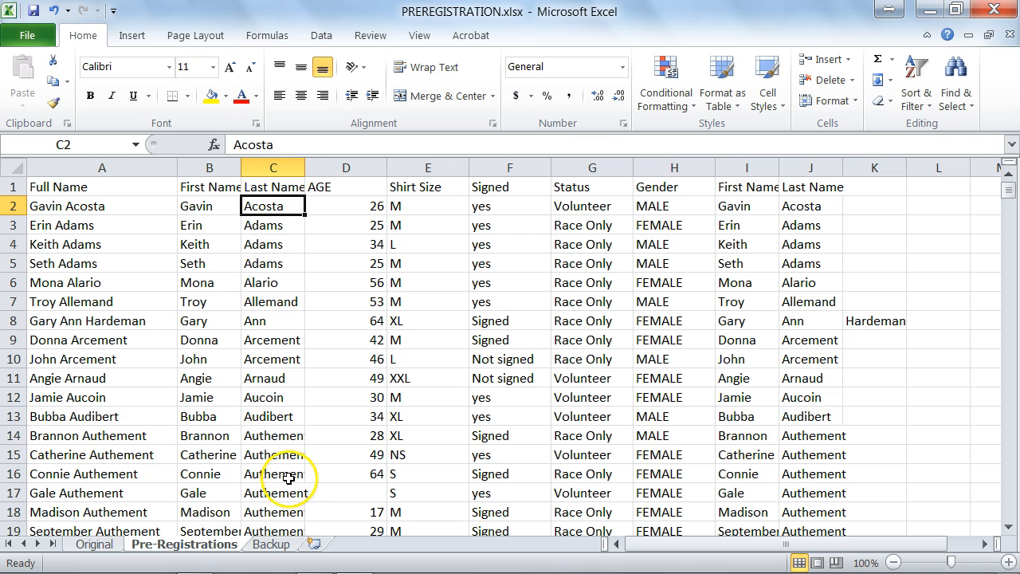
{"action": "left_click", "coordinate": [70, 206]}
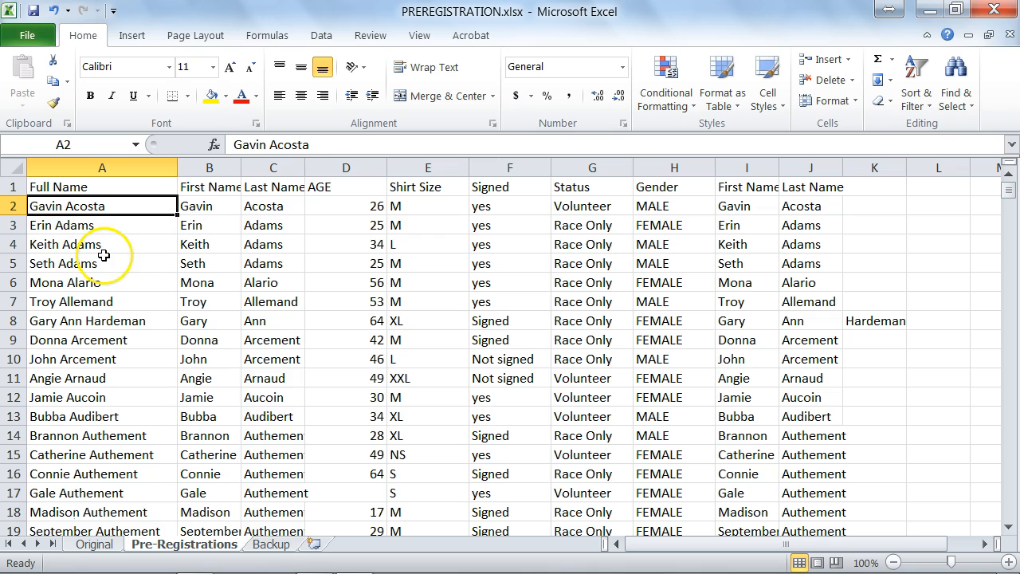
Delete the leftover duplicate First Name and Last Name columns I:J.
{"action": "left_click", "coordinate": [731, 168]}
{"action": "left_click_drag", "start_coordinate": [730, 168], "coordinate": [791, 167]}
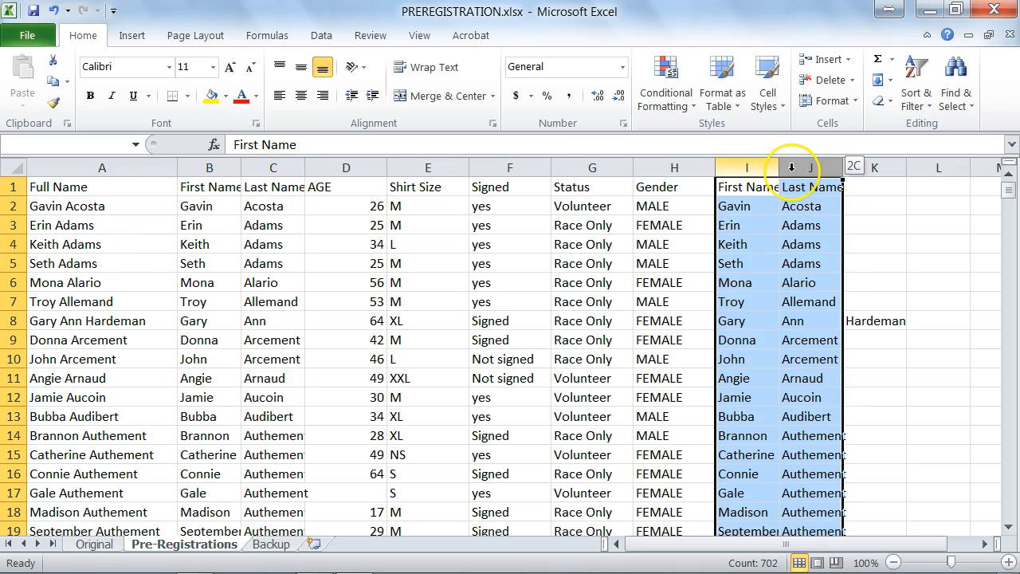
{"action": "right_click", "coordinate": [791, 169]}
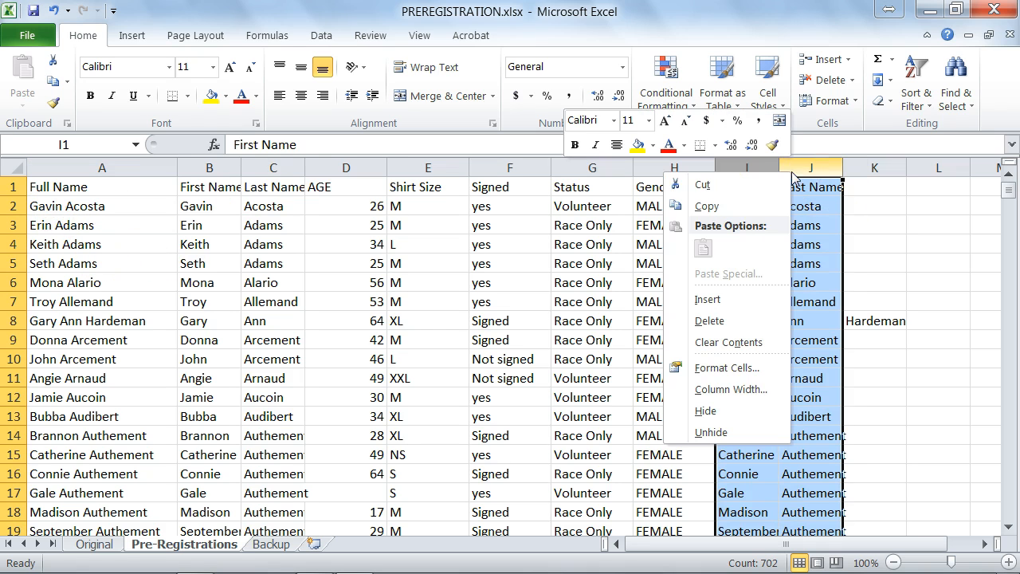
{"action": "left_click", "coordinate": [709, 320]}
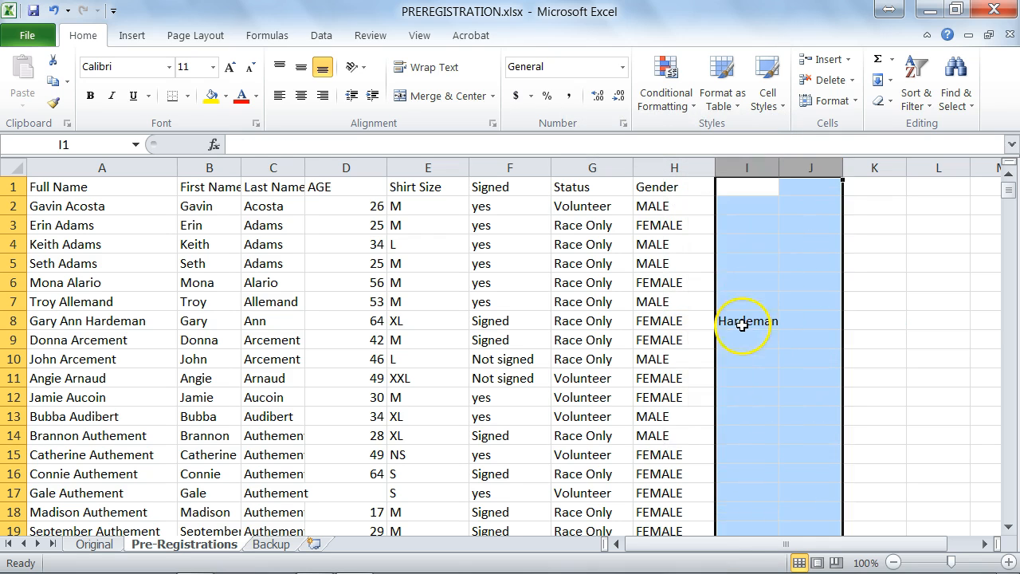
Delete column I holding the stray name entry, then review the Full Name and First Name columns.
{"action": "left_click", "coordinate": [740, 322]}
{"action": "right_click", "coordinate": [741, 323]}
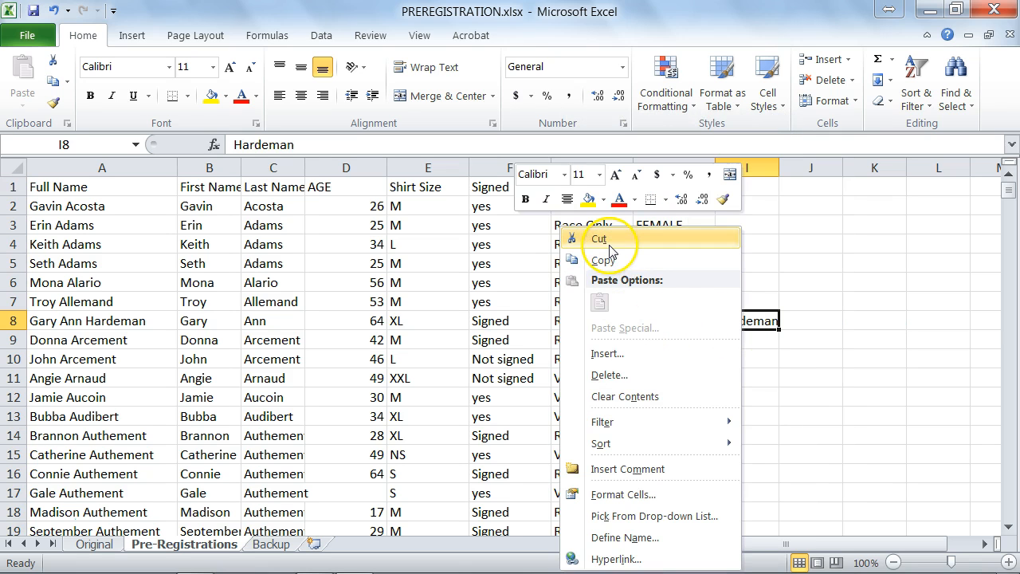
{"action": "left_click", "coordinate": [758, 167]}
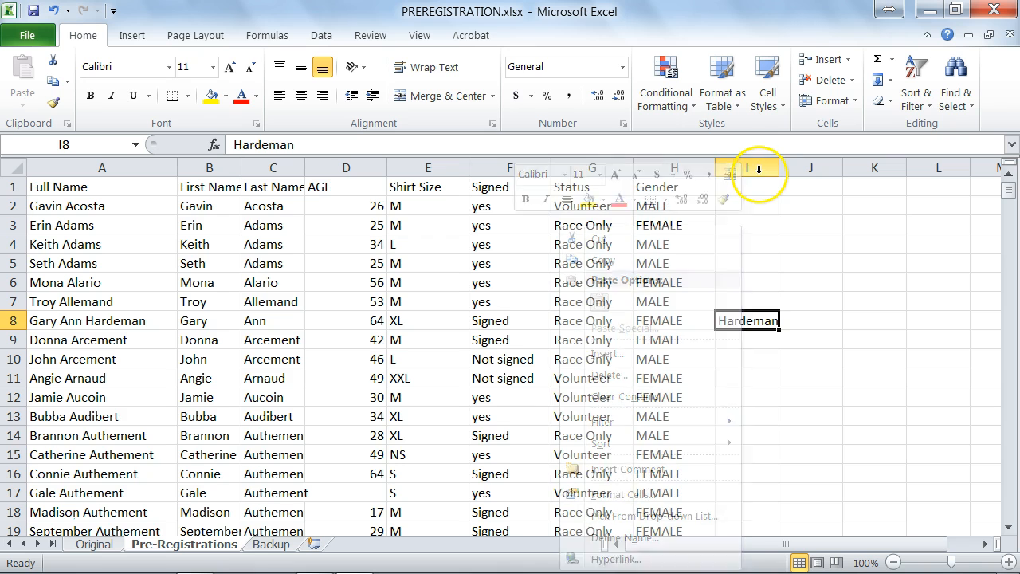
{"action": "right_click", "coordinate": [758, 170]}
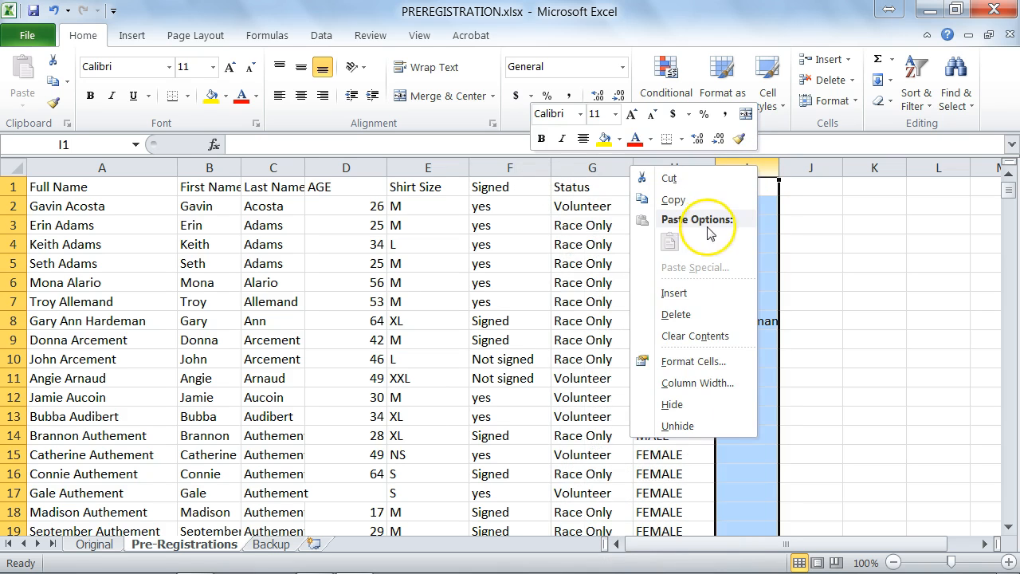
{"action": "left_click", "coordinate": [676, 315]}
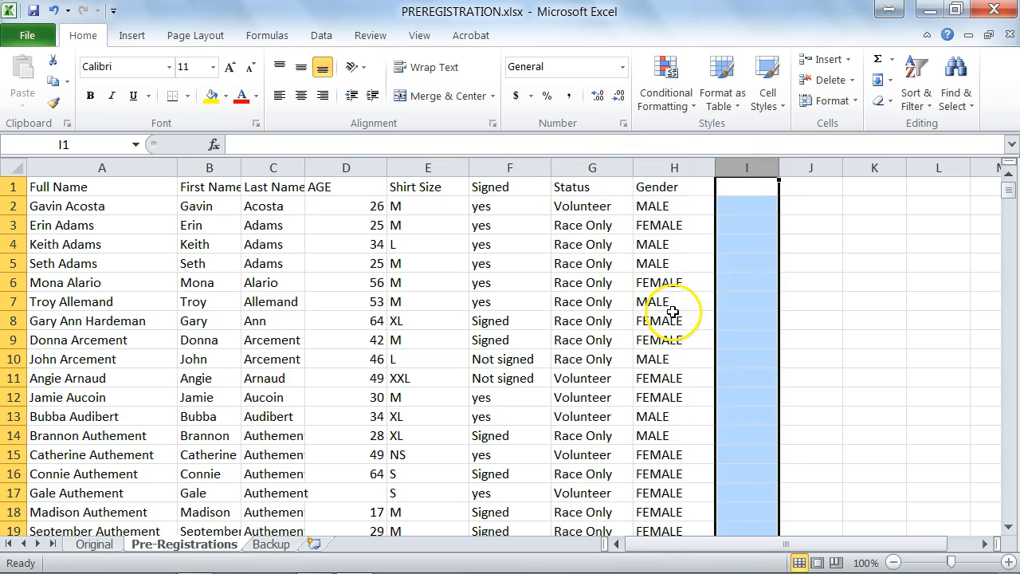
{"action": "left_click", "coordinate": [1011, 192]}
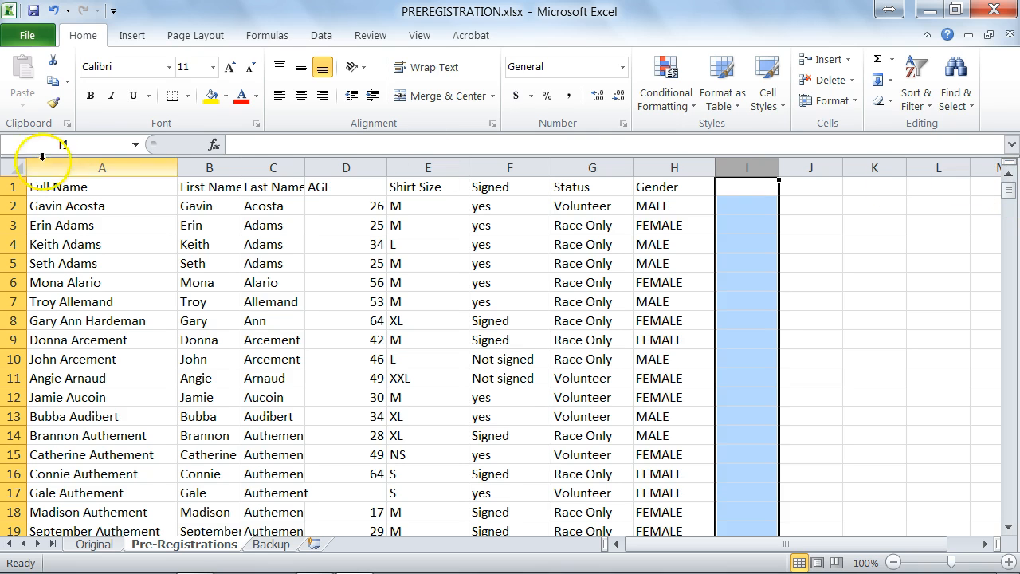
{"action": "left_click", "coordinate": [60, 167]}
{"action": "left_click", "coordinate": [210, 167]}
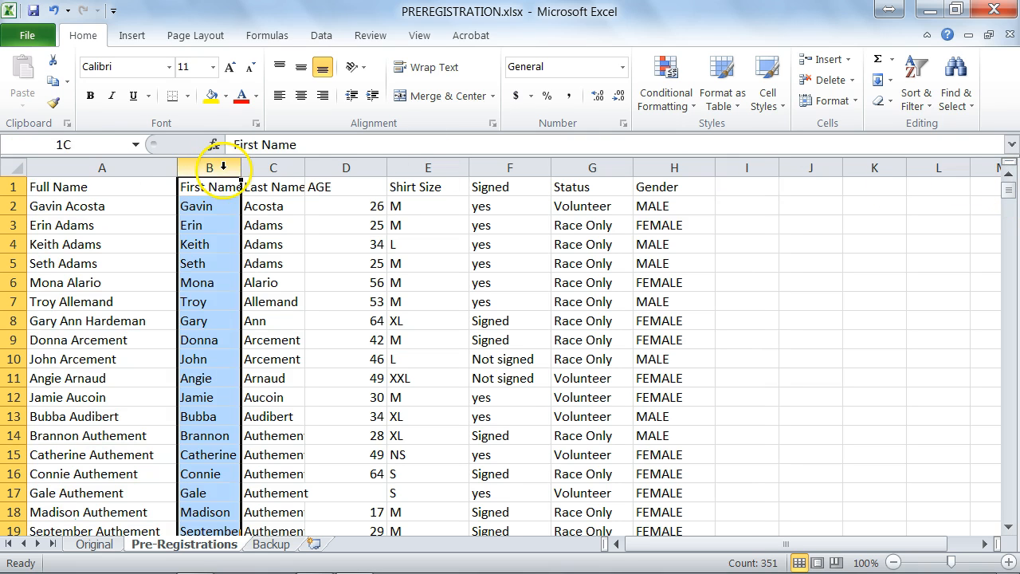